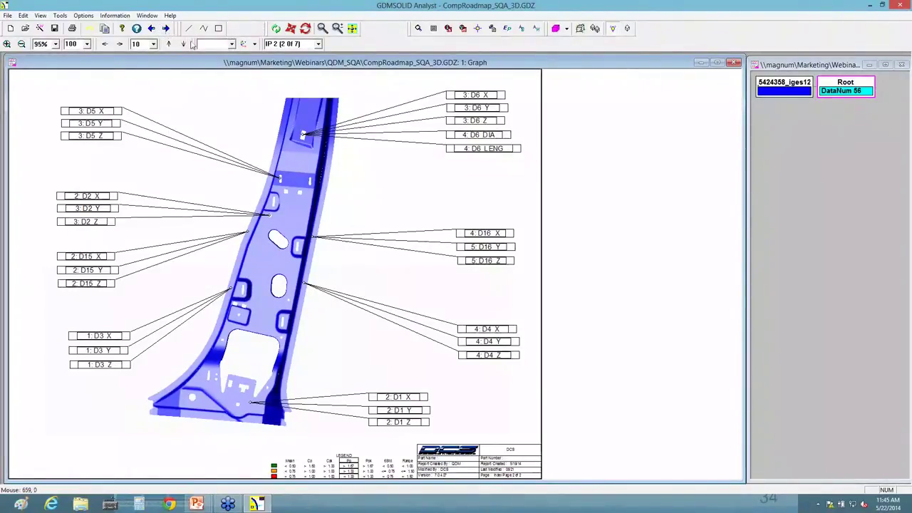
- Browse the report from index page IP 1 through the graph pages to GP 4
click(152, 28)
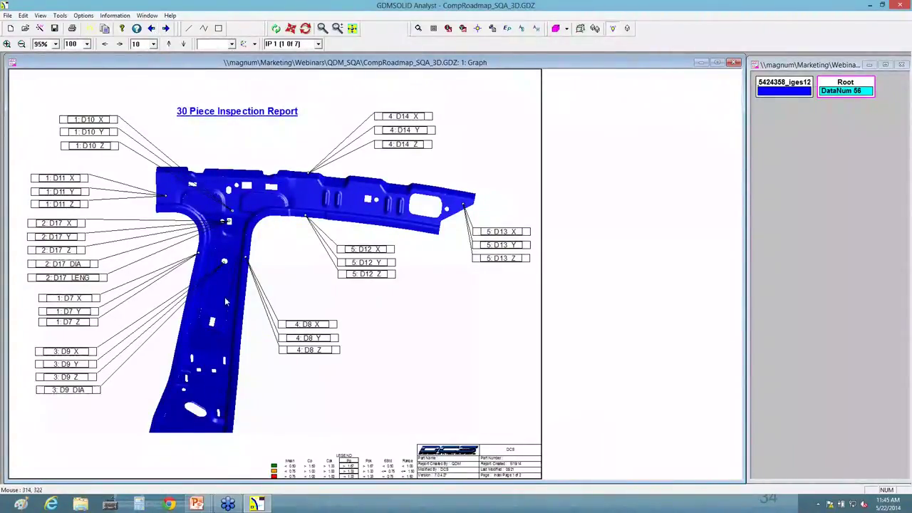
click(166, 29)
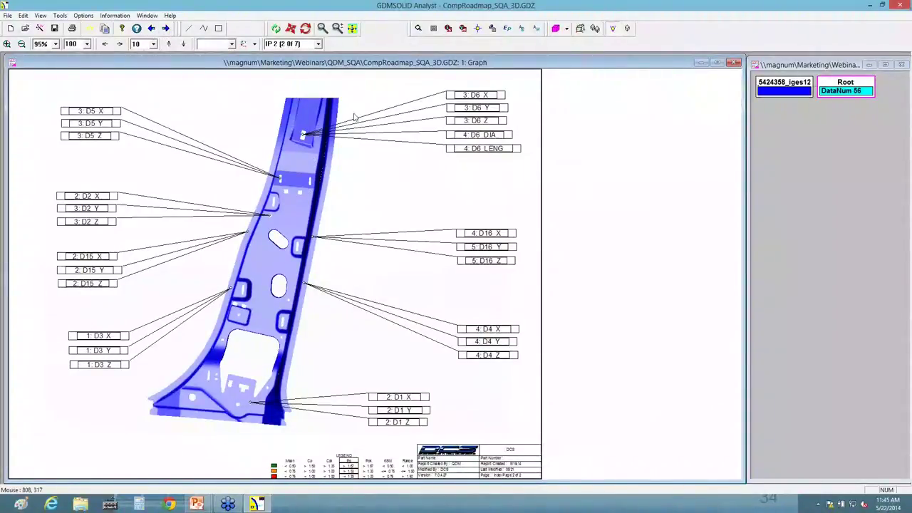
click(166, 28)
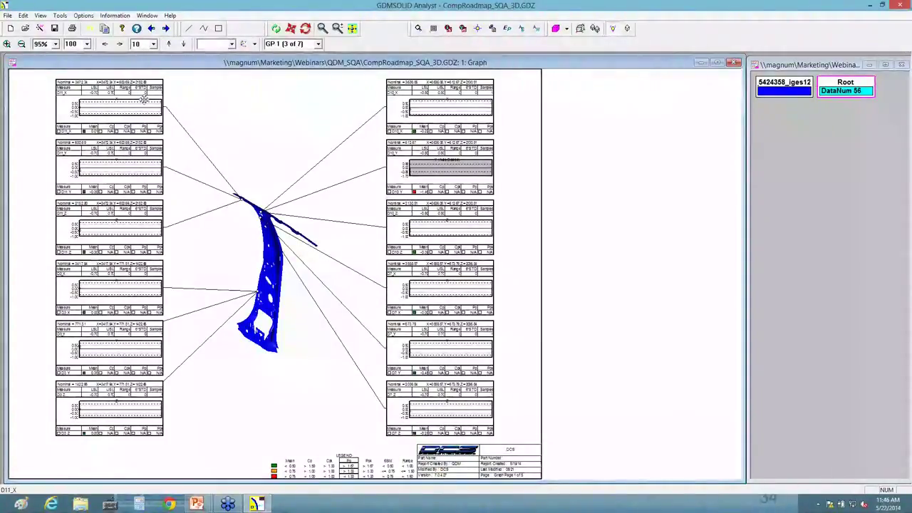
click(166, 28)
click(166, 29)
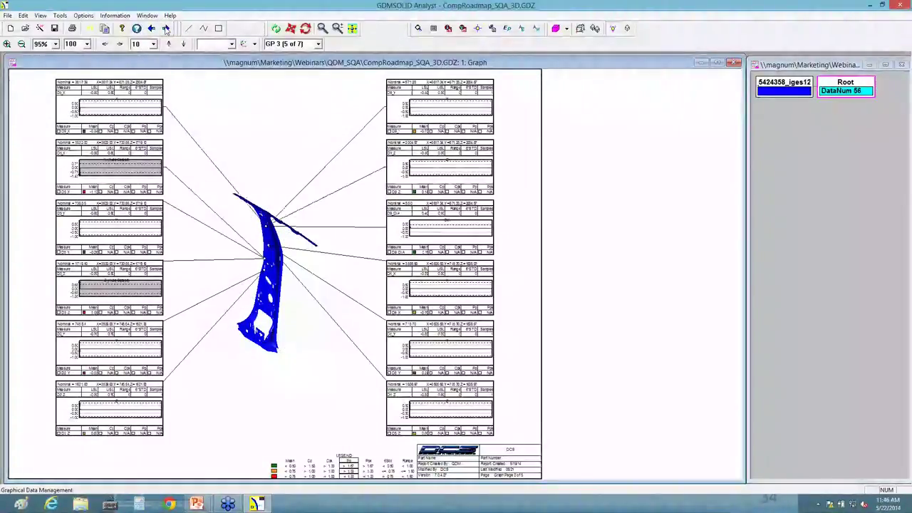
click(166, 28)
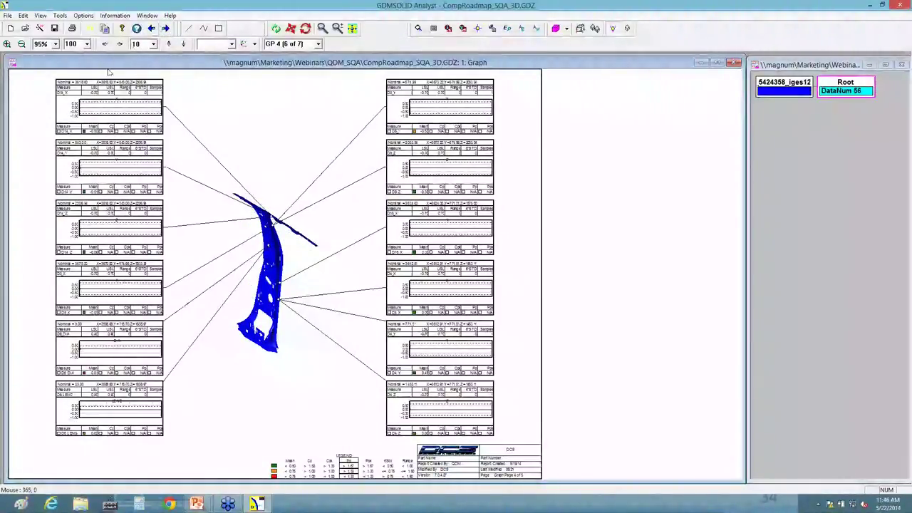
- Enlarge the D14_X chart on page GP 4 to about two-thirds of the page width
right_click(119, 95)
click(133, 99)
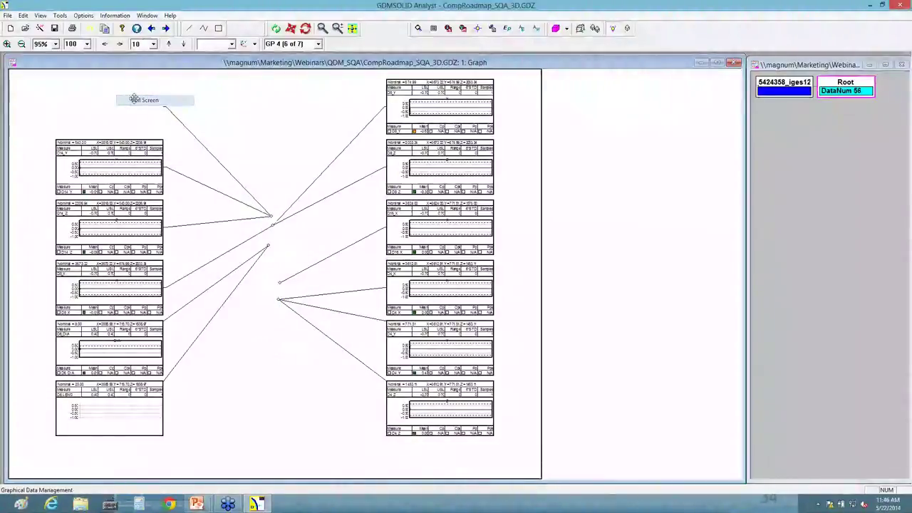
right_click(125, 102)
click(225, 107)
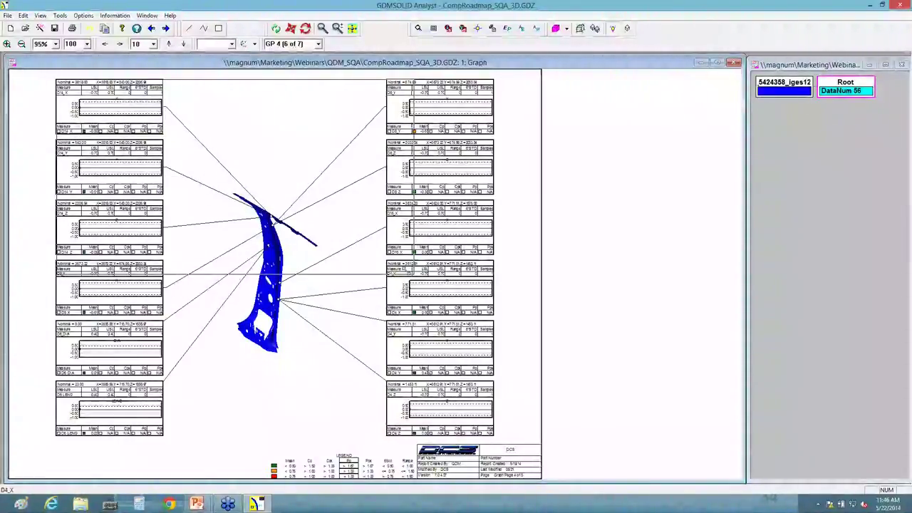
drag(271, 161, 185, 135)
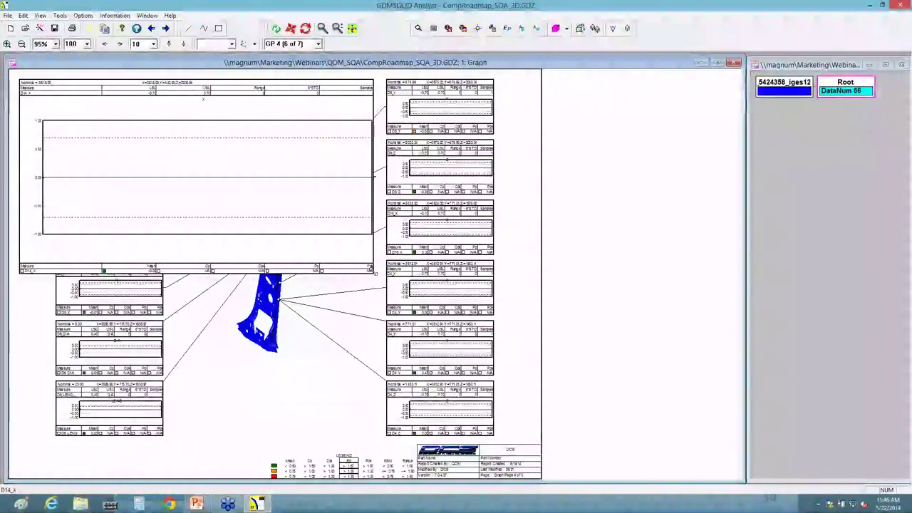
click(375, 273)
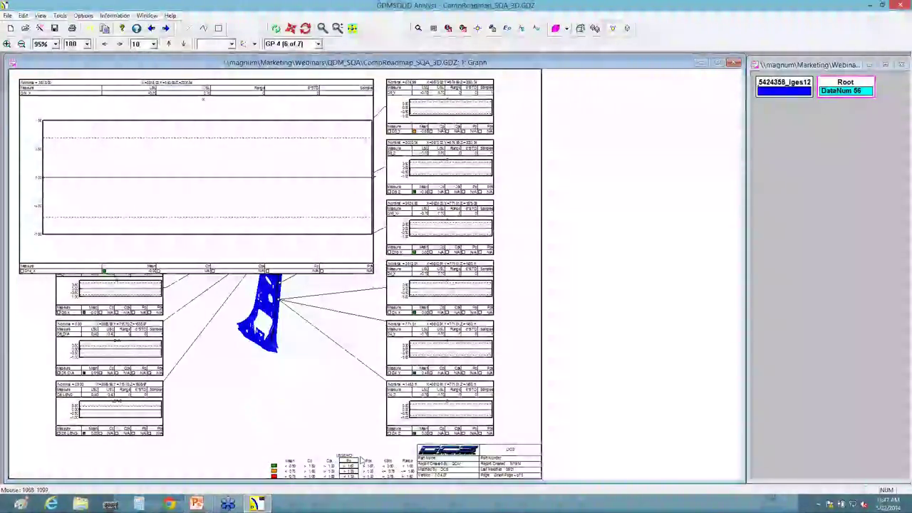
- Examine the Color Status criteria in the Graphics Window Options and leave the dialog without changes
click(83, 15)
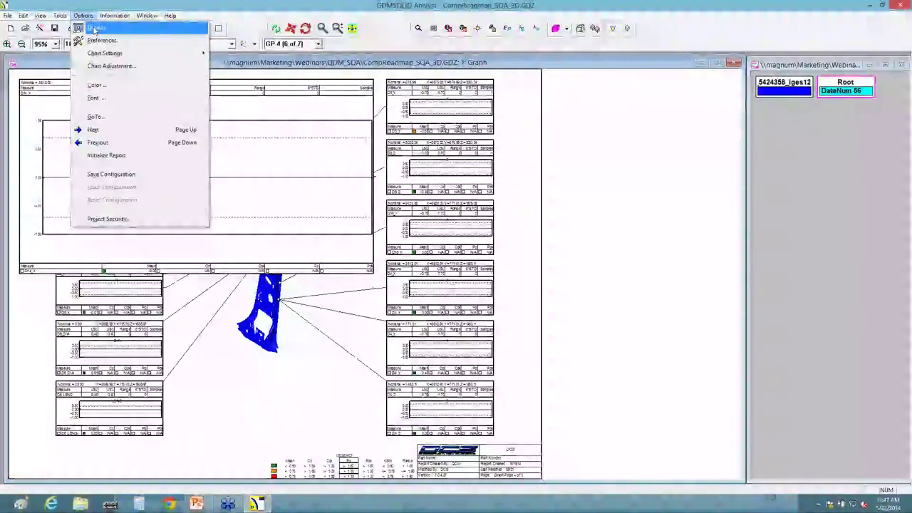
click(95, 28)
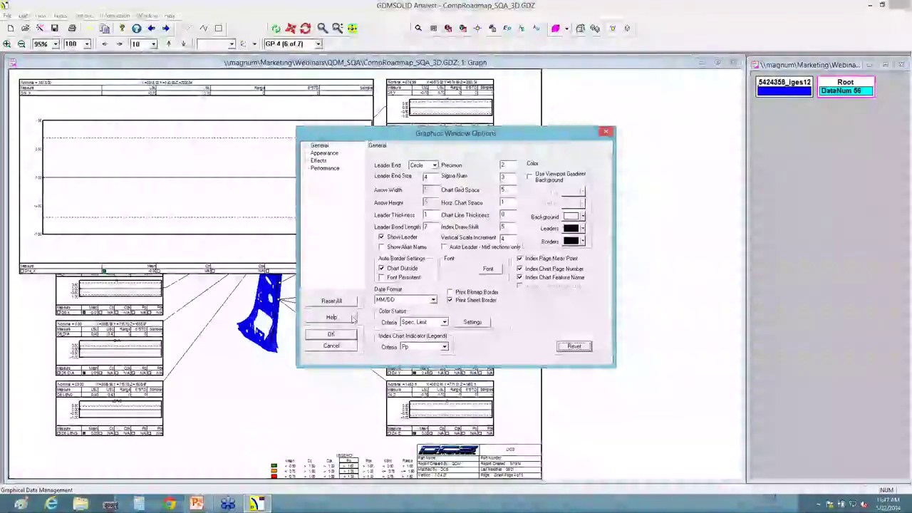
click(434, 325)
click(435, 325)
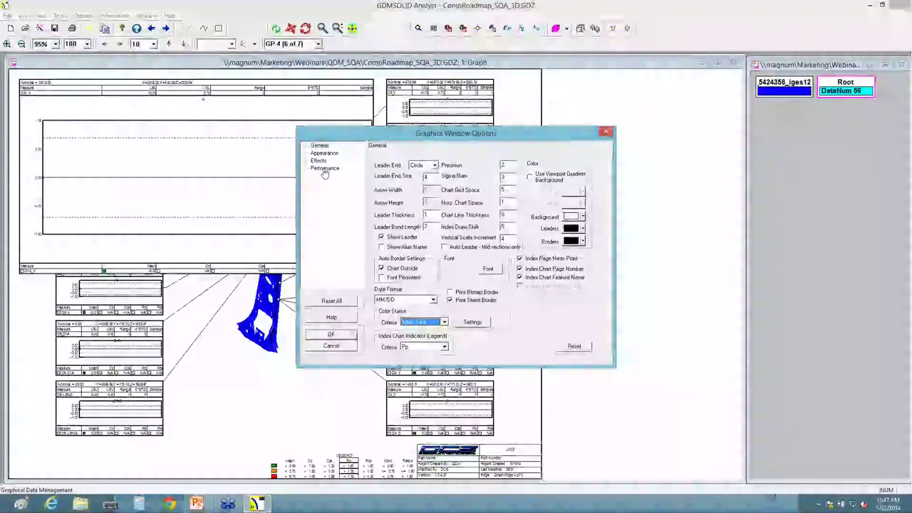
click(331, 345)
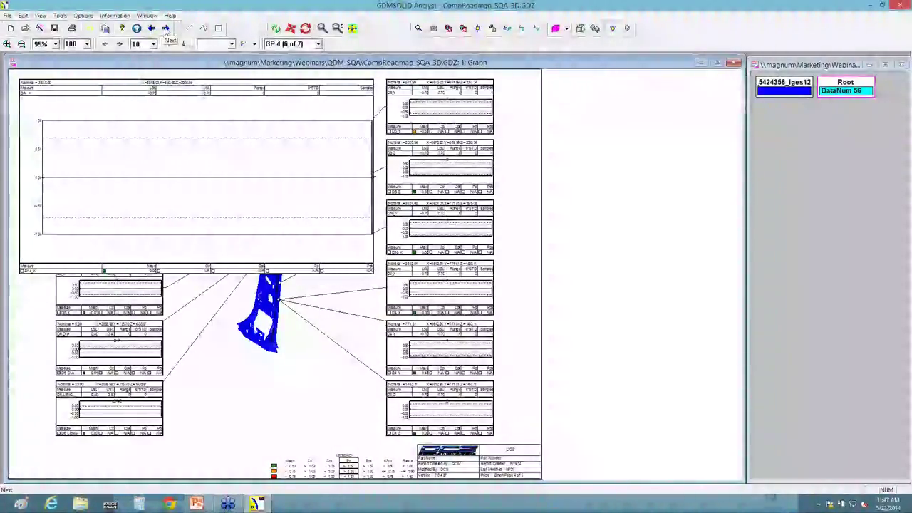
- Shrink the D14_X chart until it is only slightly larger than the neighbouring charts
click(353, 265)
drag(352, 265, 189, 202)
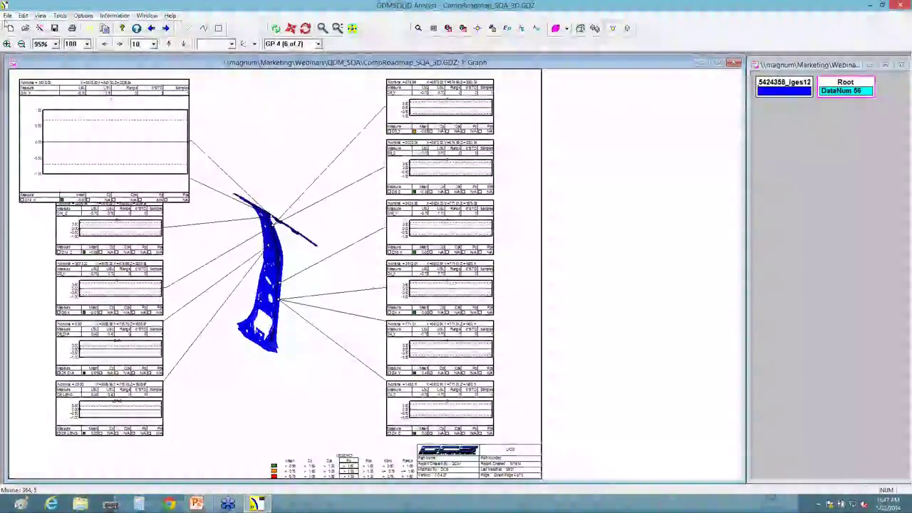
drag(189, 202, 168, 153)
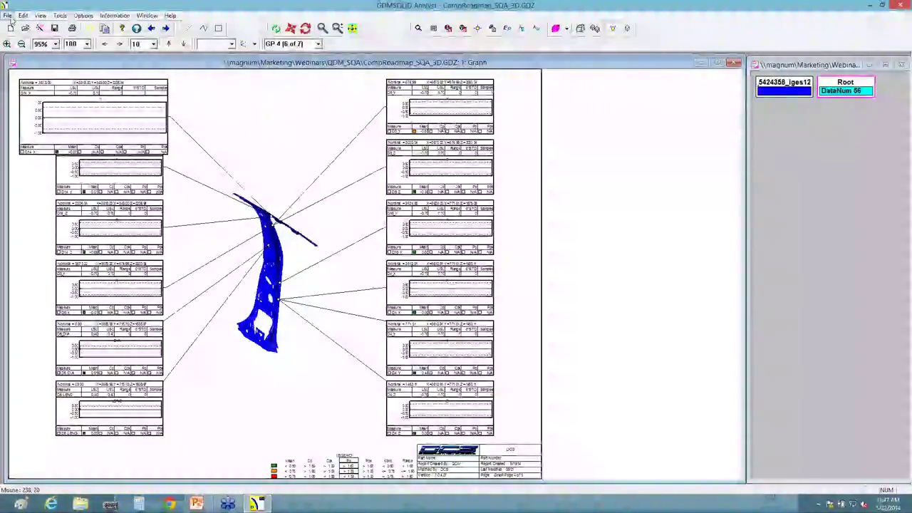
- Import the data files 8G13-5424358-001.rtf through 8G13-5424358-030.rtf, keeping the listed file order
click(9, 17)
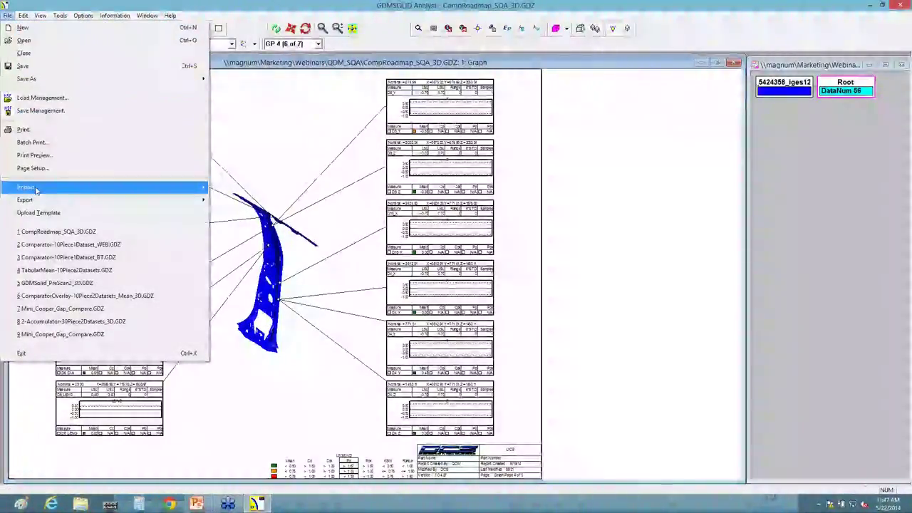
mouse_move(33, 187)
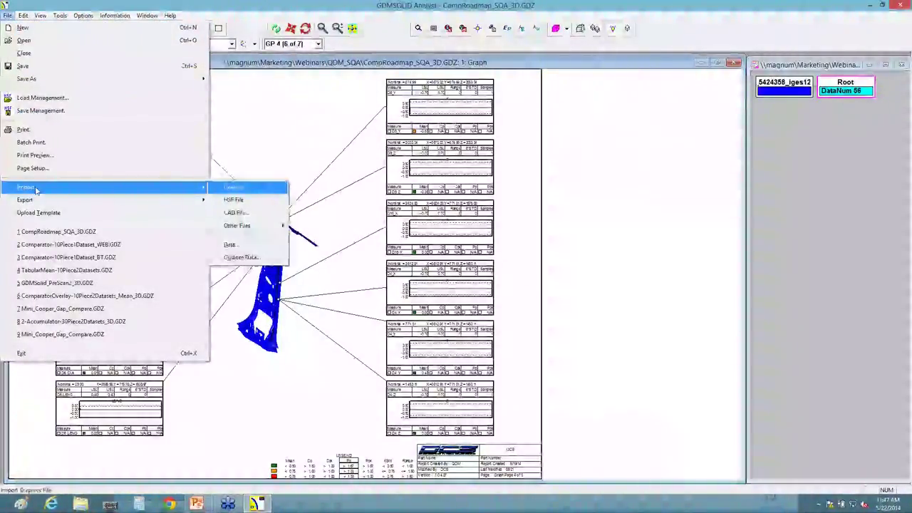
click(234, 249)
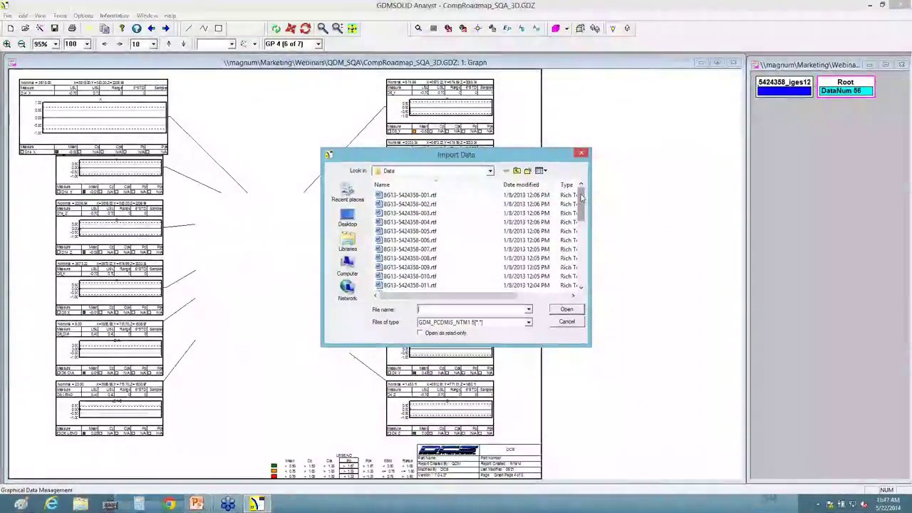
click(452, 197)
drag(580, 211, 580, 258)
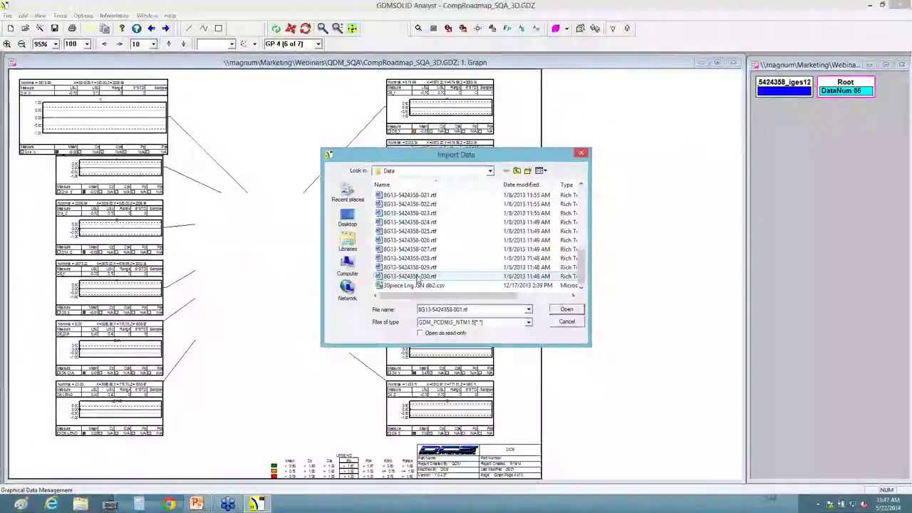
shift+click(418, 277)
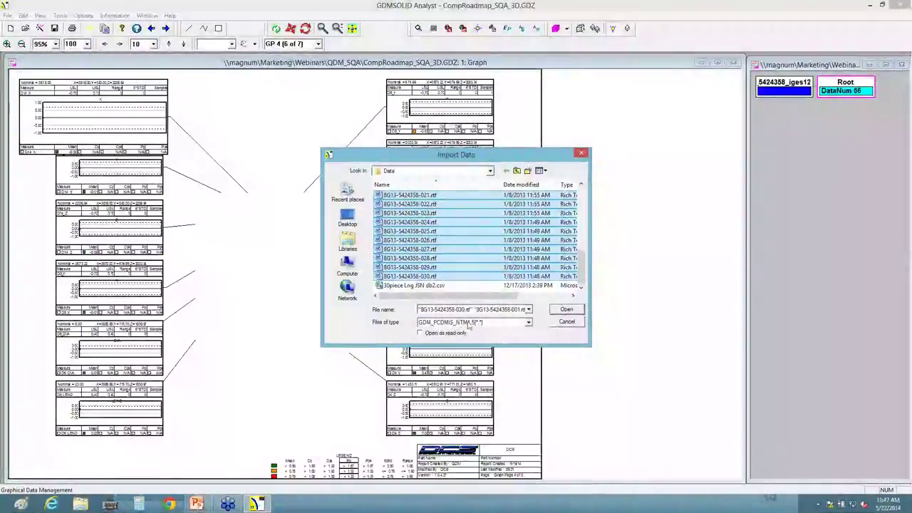
click(570, 313)
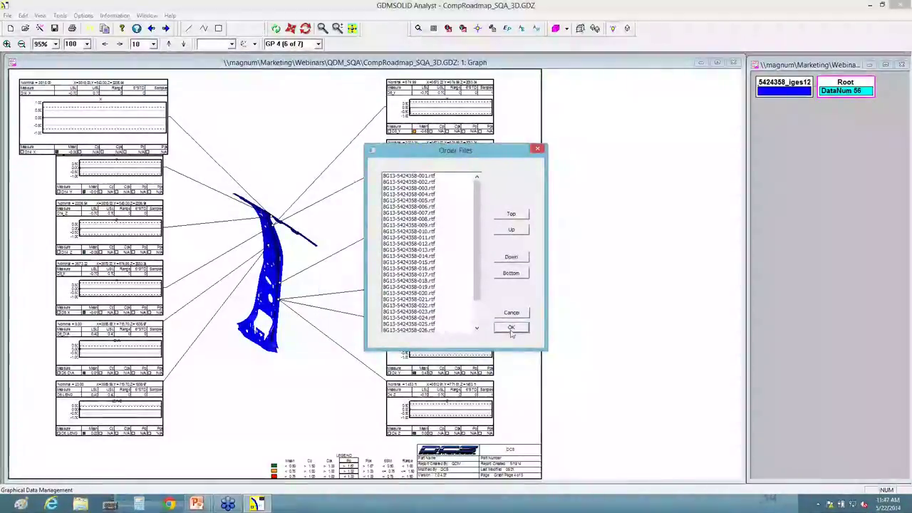
click(512, 328)
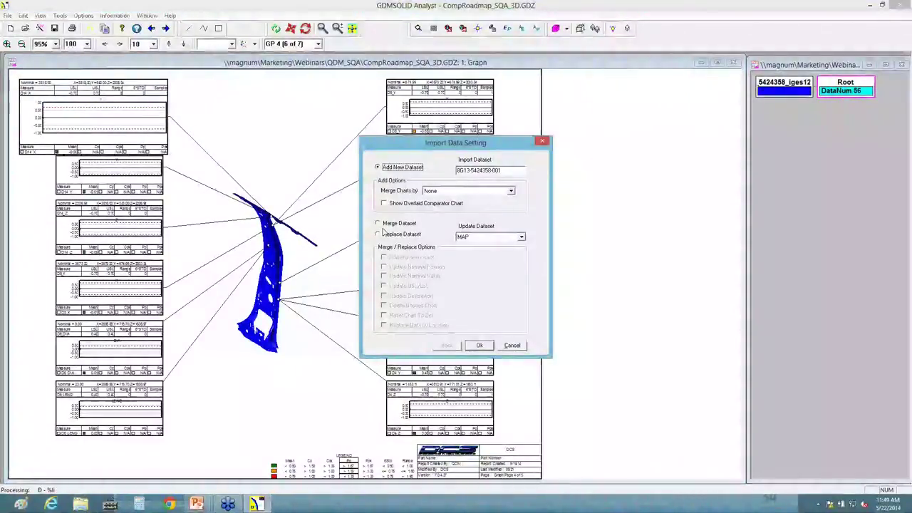
- Import the data with Replace Dataset on MAP, enabling Reset Chart To Zero and leaving Replace Data by Location off
click(378, 235)
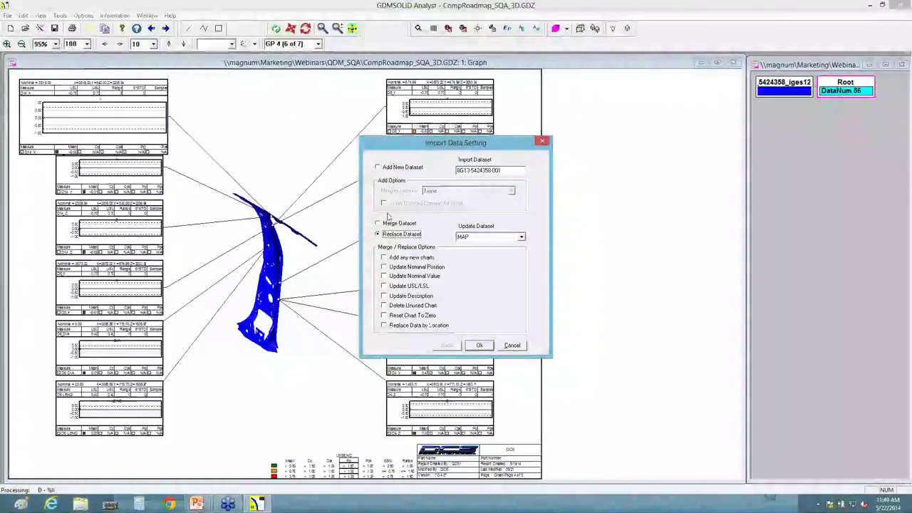
click(384, 325)
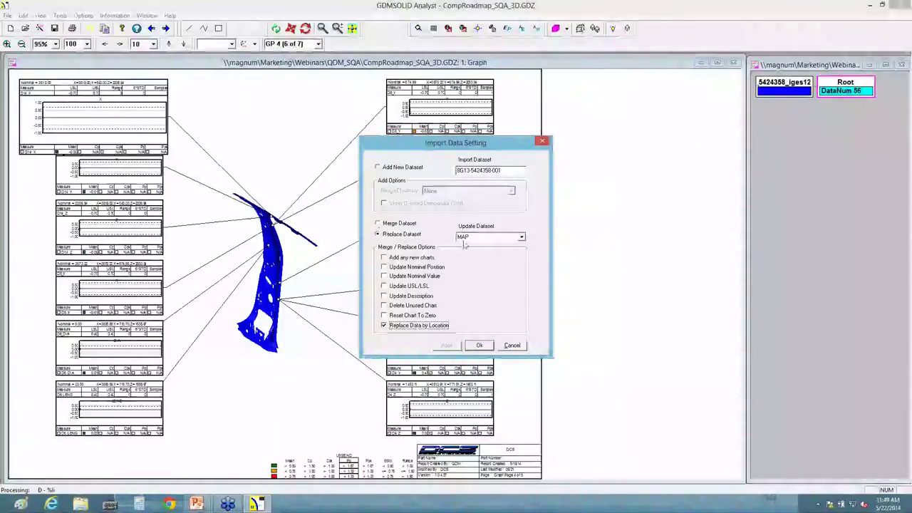
click(395, 315)
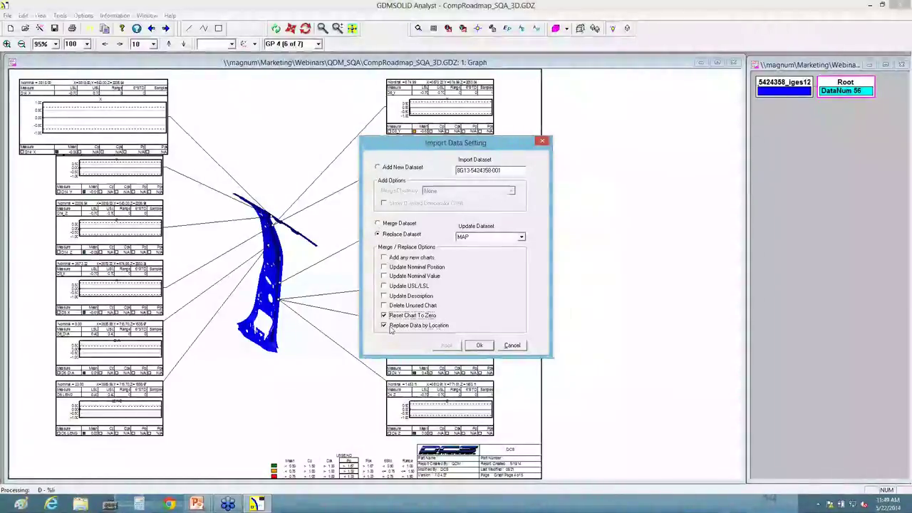
click(396, 325)
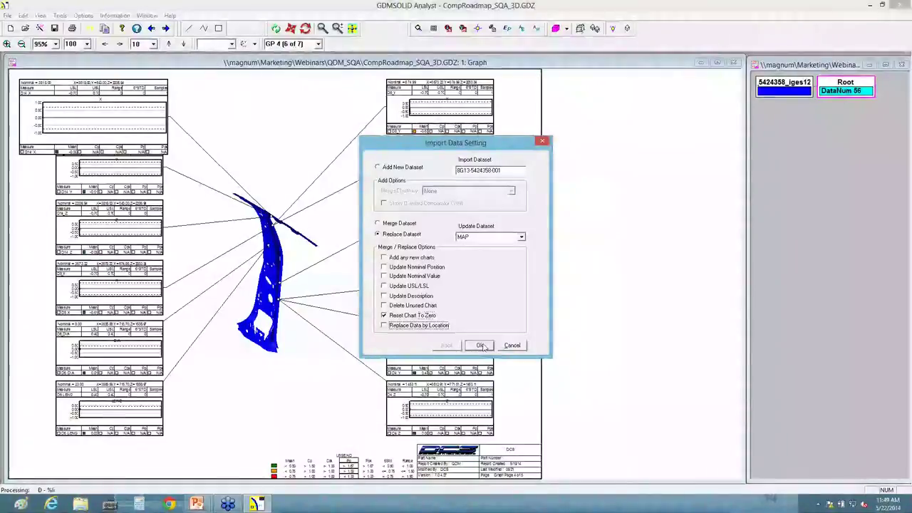
click(480, 346)
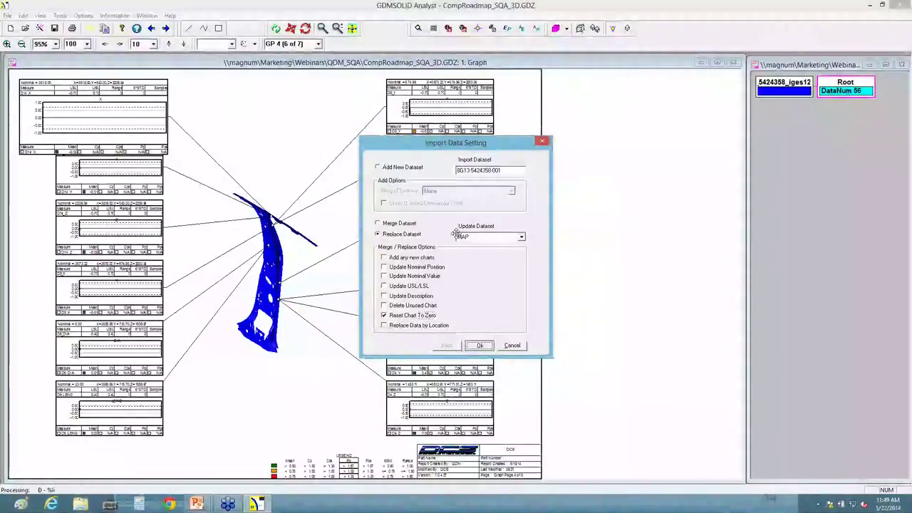
- Reduce and reposition the D14_X chart so that it sits clear above the D14_Y chart
click(139, 90)
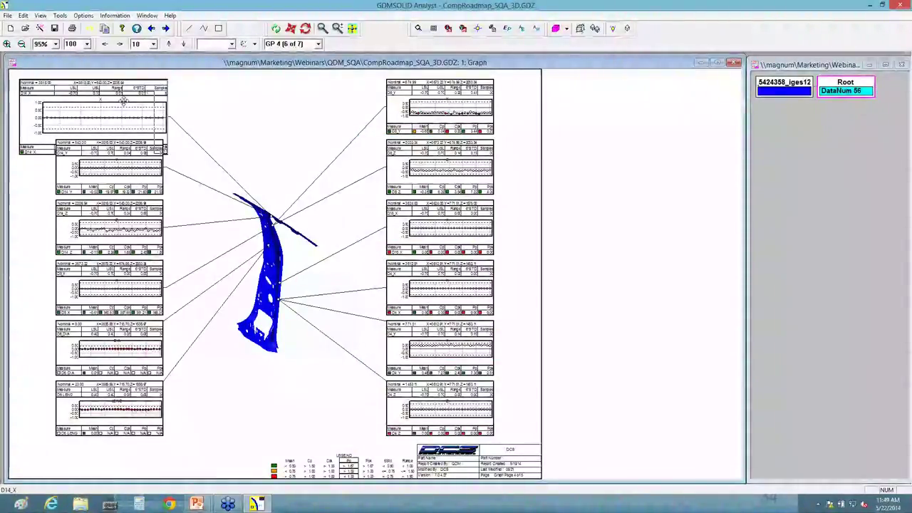
drag(138, 90, 157, 72)
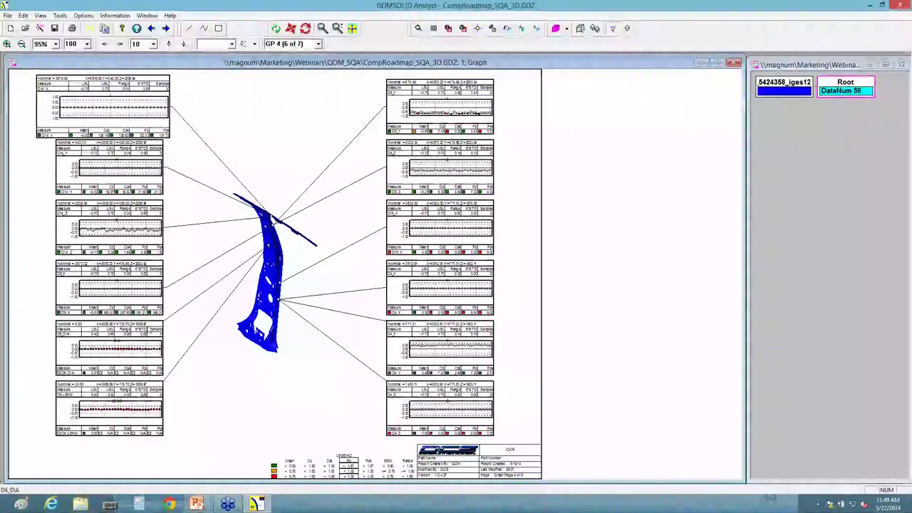
- Enlarge the D6_DIA chart to inspect its plotted data and shrink it back into its place above D6_LENG
drag(165, 320, 256, 235)
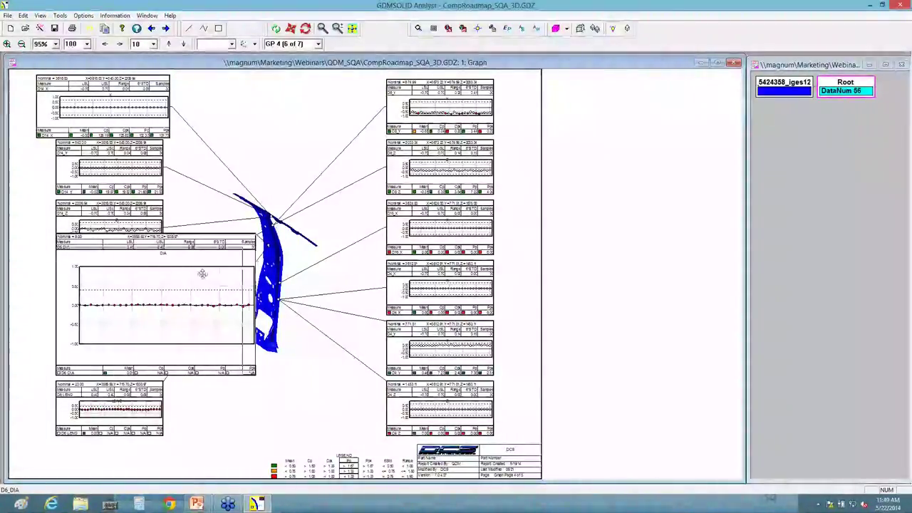
click(140, 320)
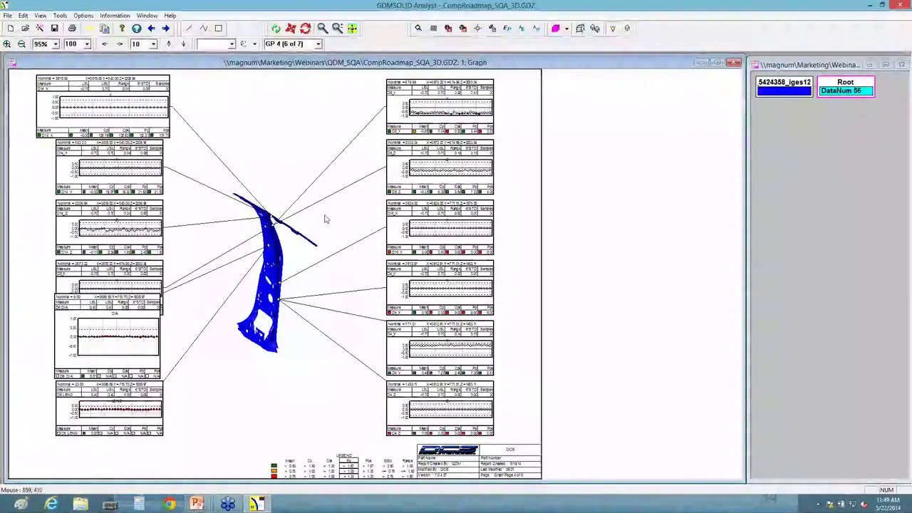
drag(163, 295, 131, 341)
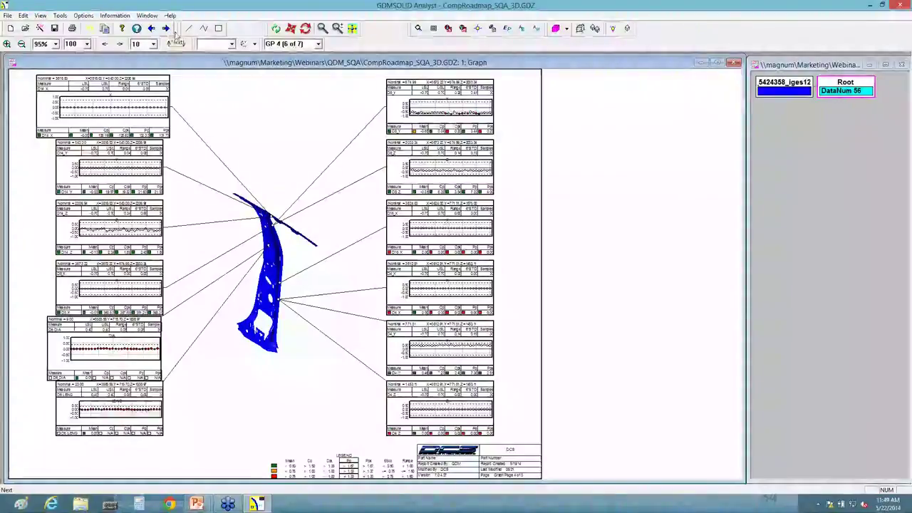
- Save the populated report as a 3D GDZ file named CompRoadmap_30PieceOEM_3D.GDZ in the QDM_SQA folder
click(7, 15)
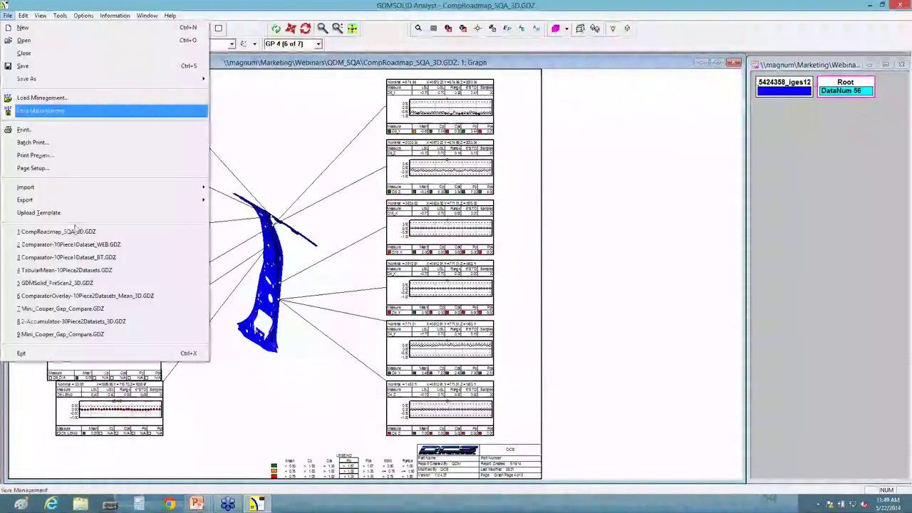
mouse_move(66, 203)
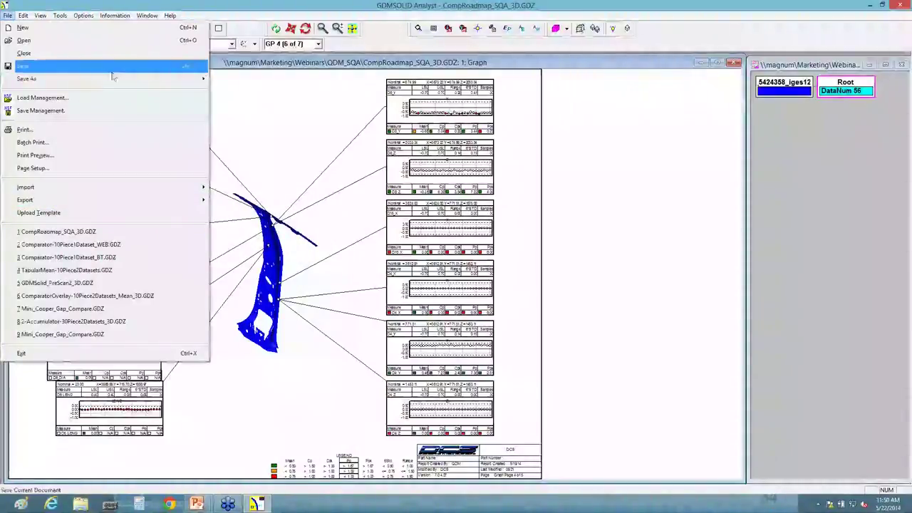
mouse_move(209, 84)
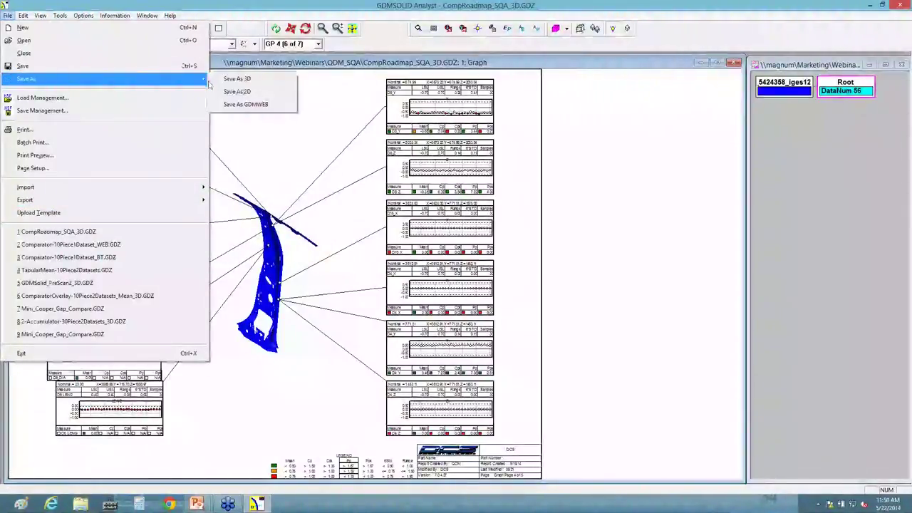
click(237, 78)
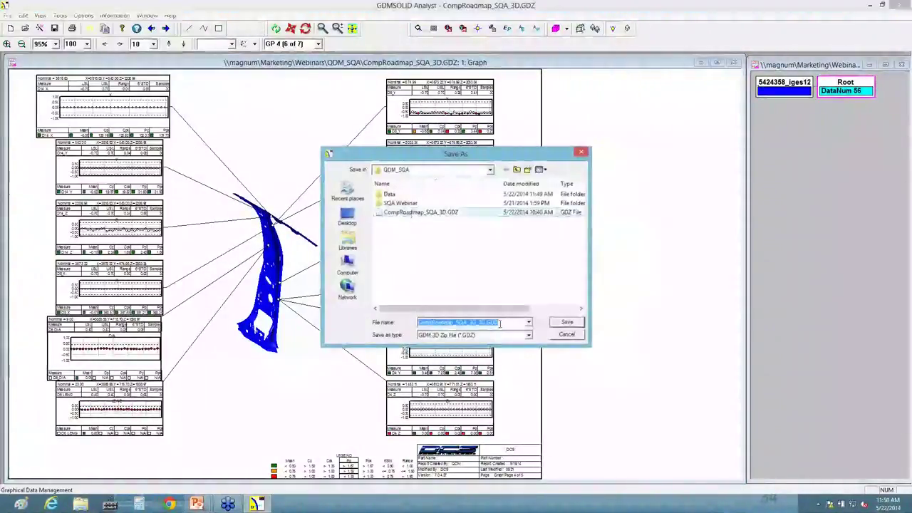
drag(456, 322, 468, 322)
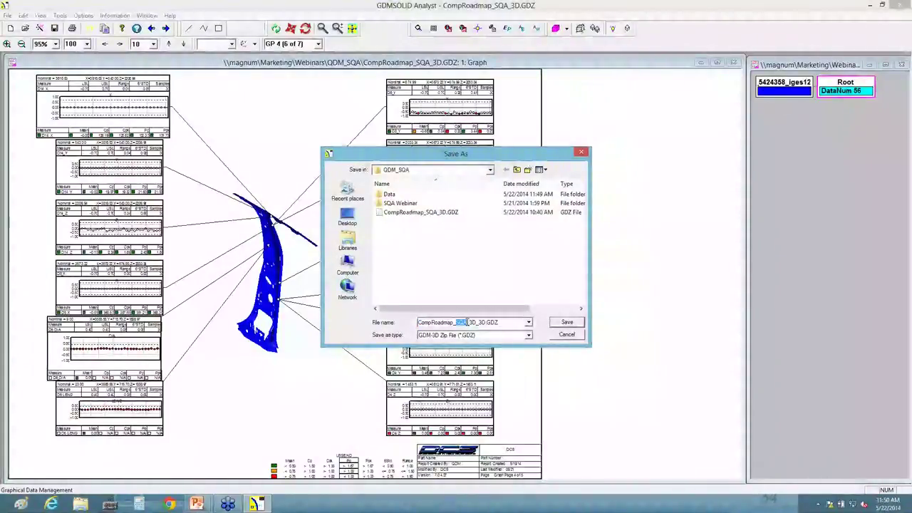
key(Delete)
text(30Piece)
text(OE_)
text(M)
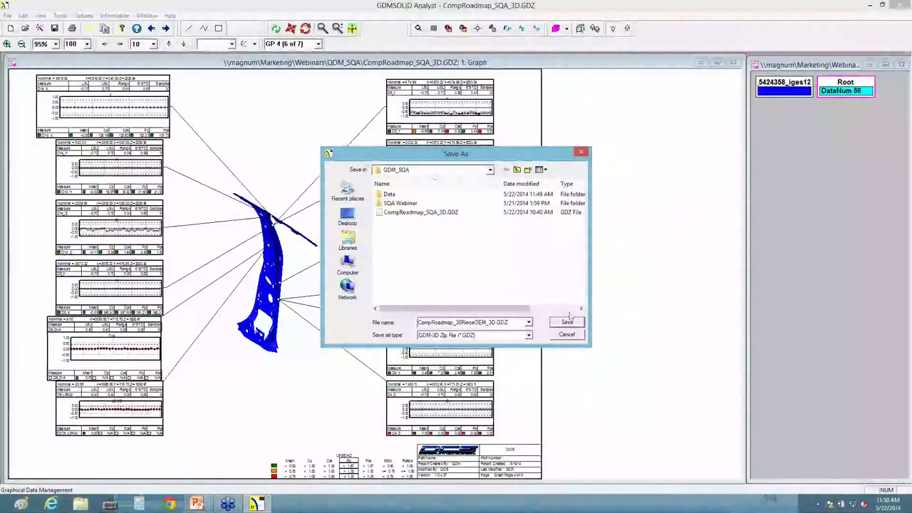
click(568, 322)
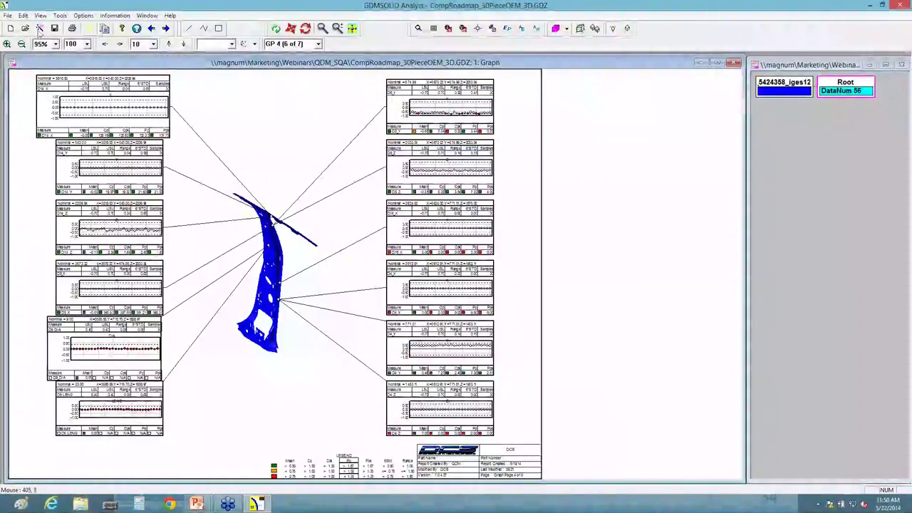
- Try to print all pages of the report to PDF with the CutePDF Writer printer
click(7, 15)
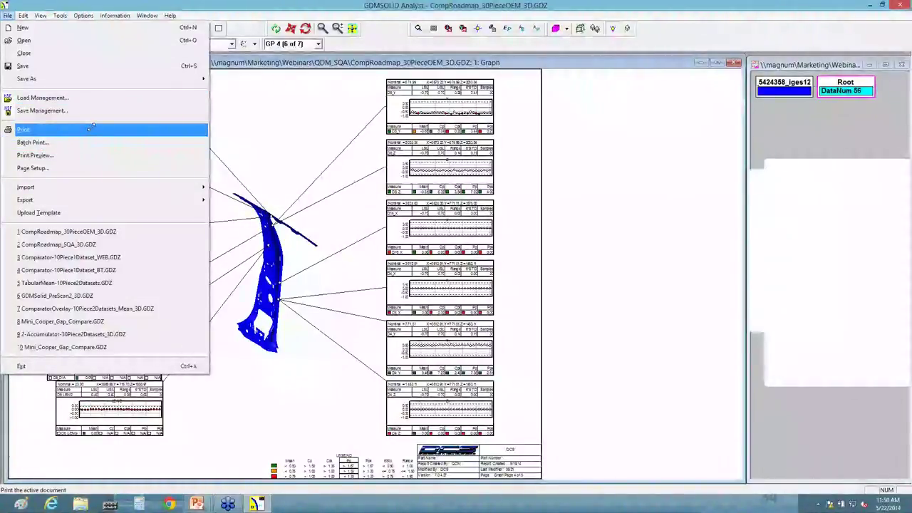
click(89, 129)
click(493, 200)
click(456, 214)
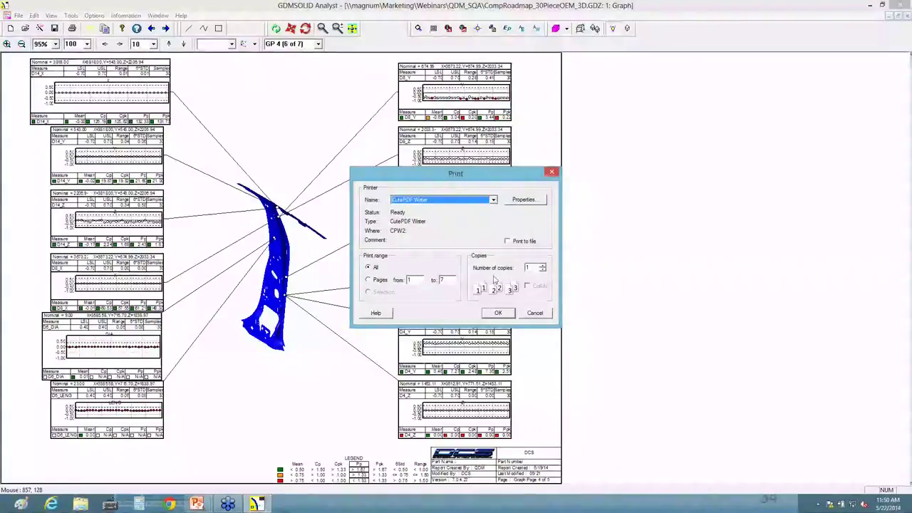
click(502, 313)
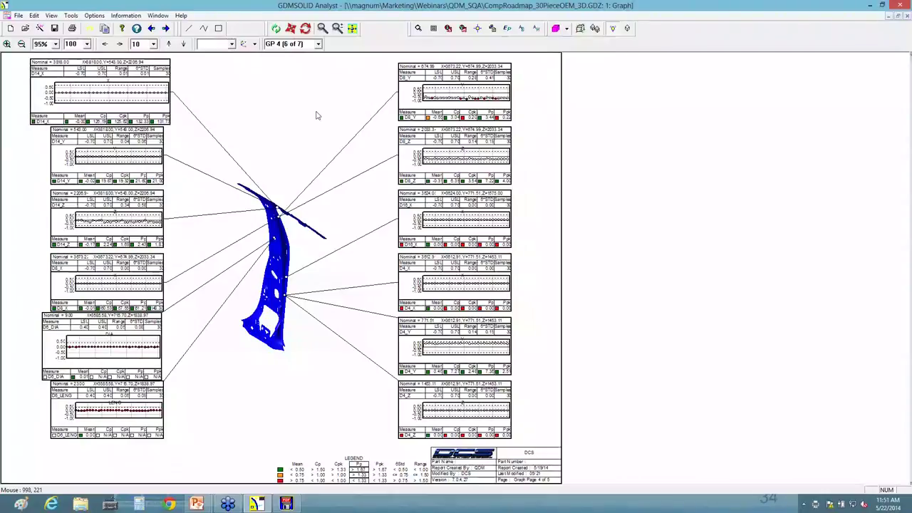
- Display the report's first index page, IP 1, and close the CutePDF Writer dialog
click(167, 29)
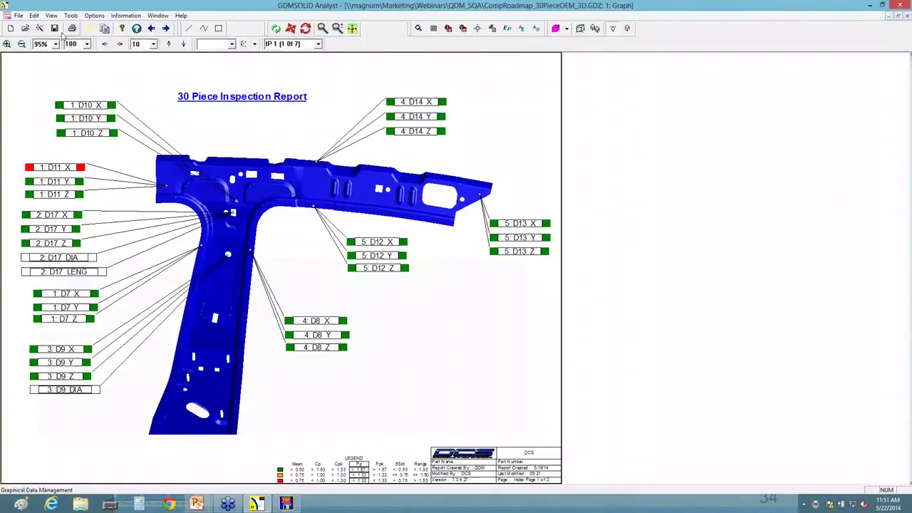
click(286, 506)
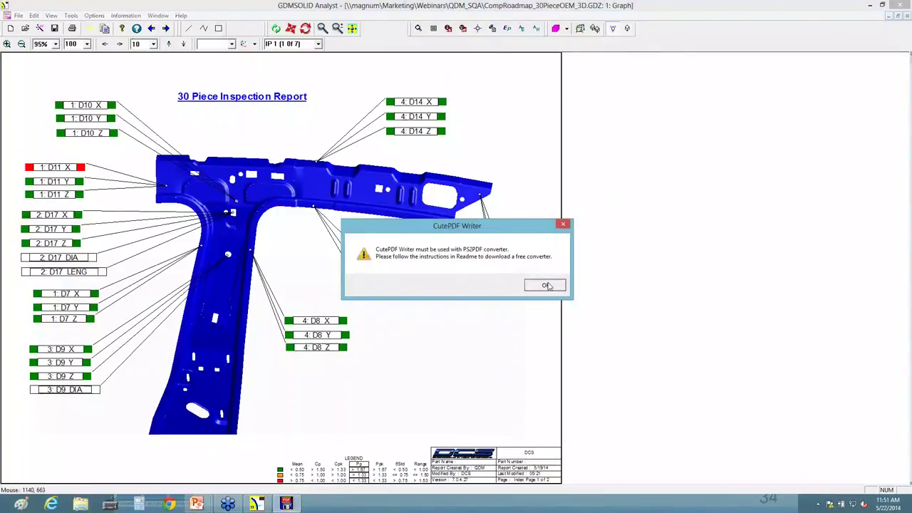
click(547, 286)
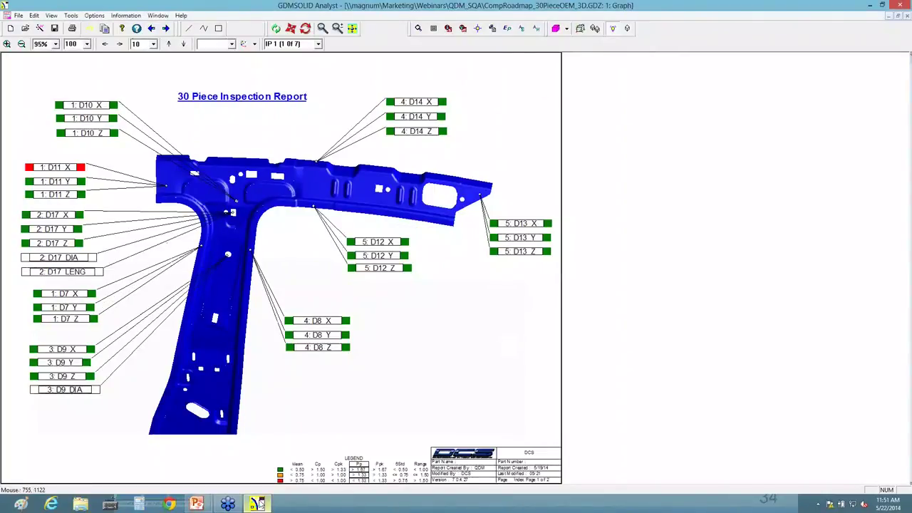
click(258, 504)
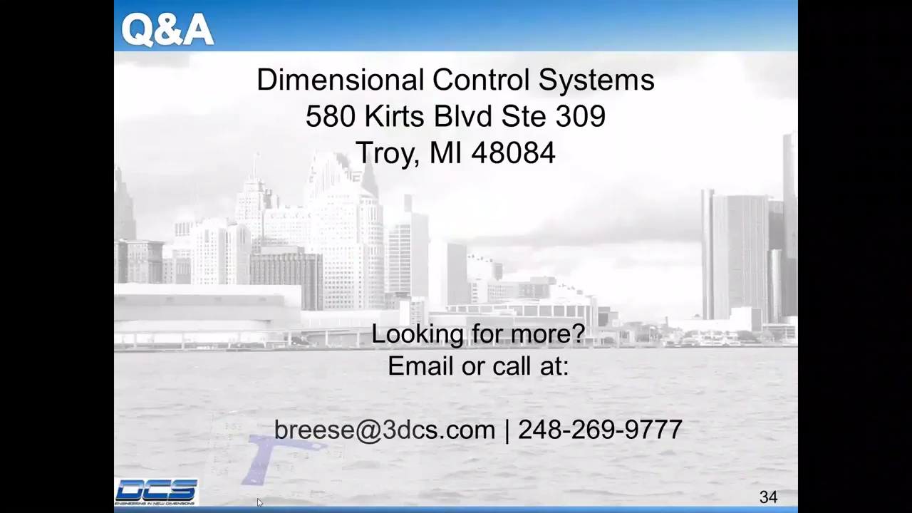
click(253, 508)
click(253, 507)
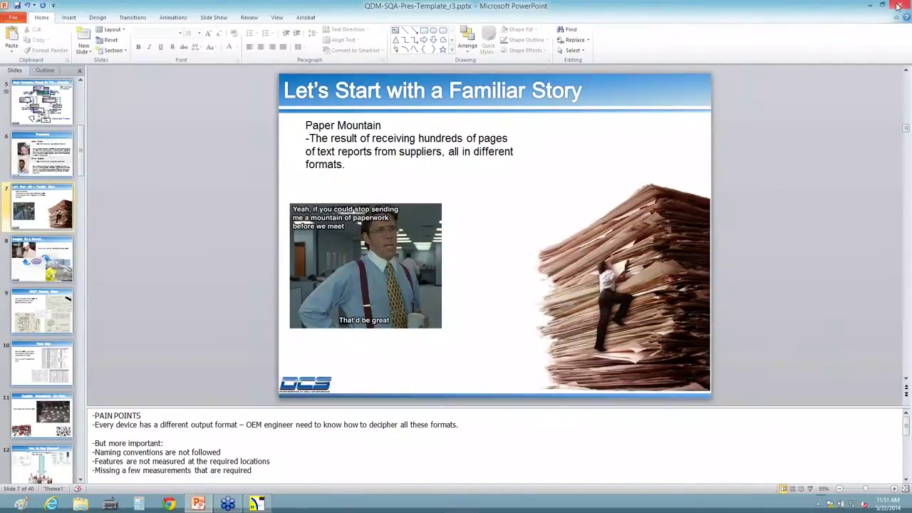
click(898, 6)
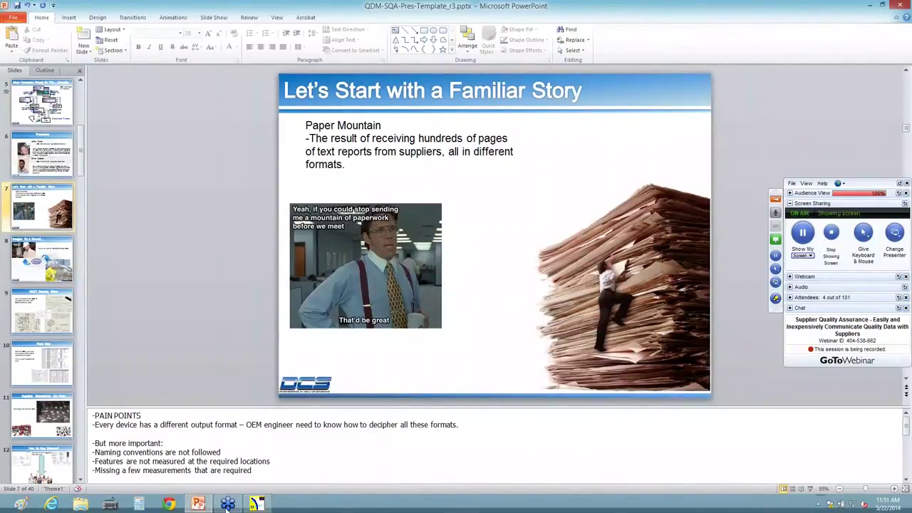